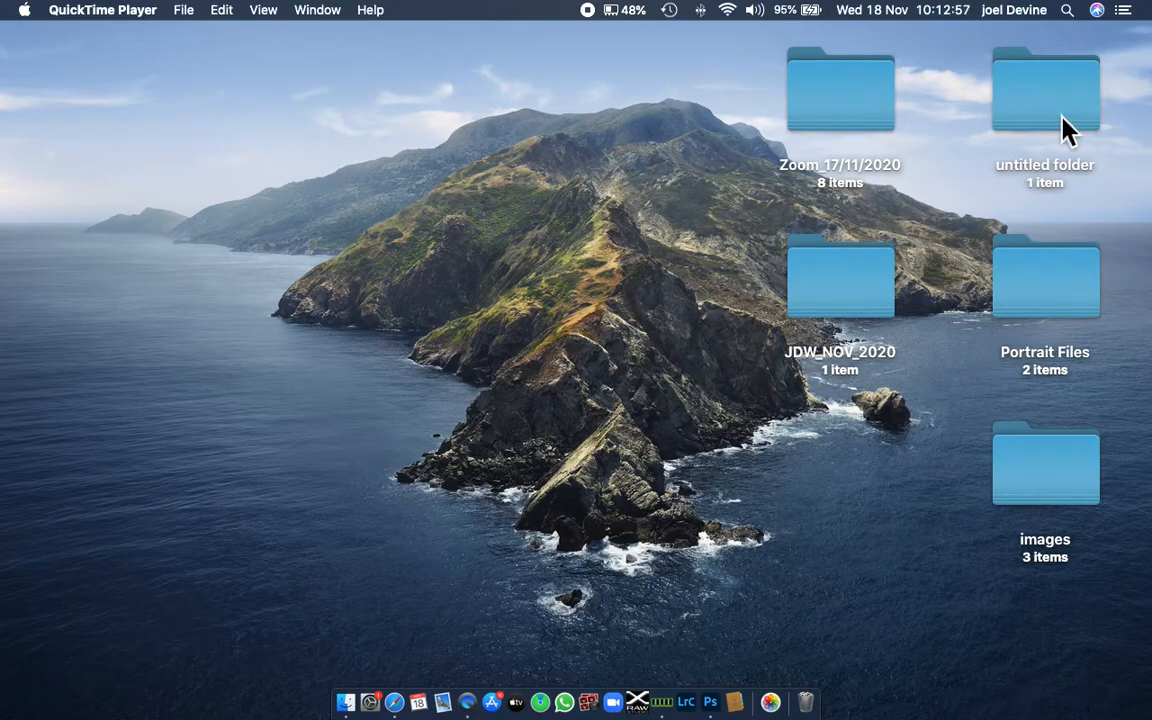
Step: Open the raw photo _DSF6924.RAF from the Portrait Files folder on the desktop in Camera Raw
left_click(1058, 312)
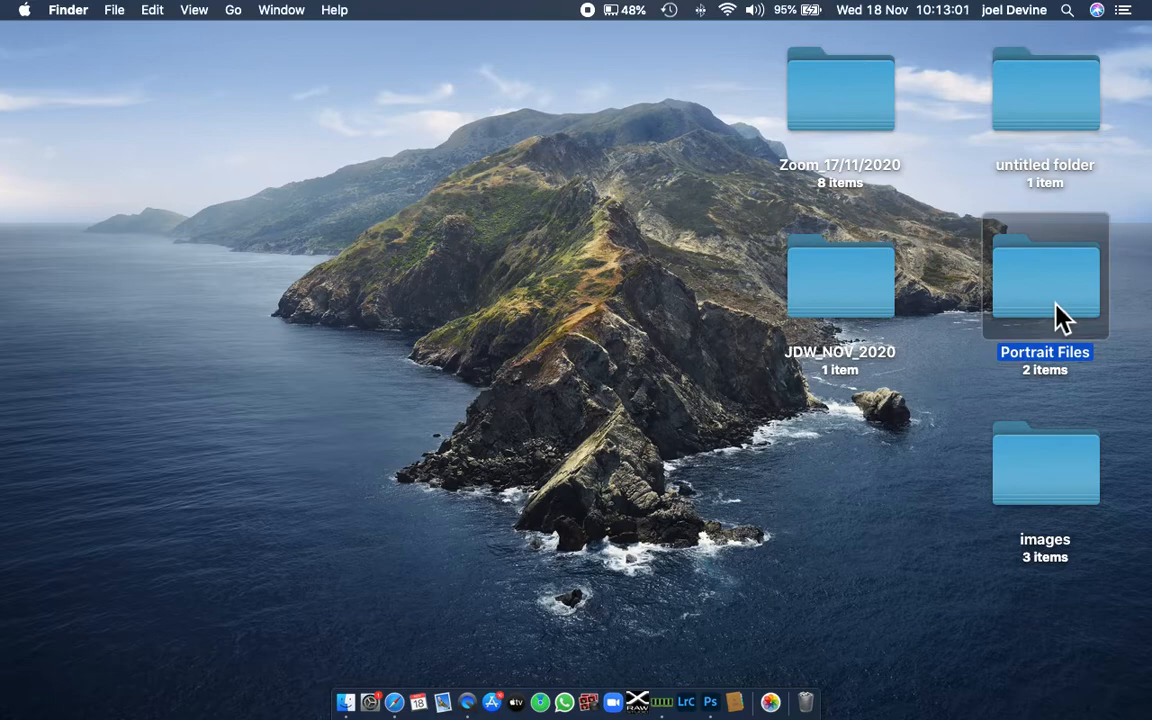
double_click(1060, 315)
left_click_drag(1011, 173, 823, 140)
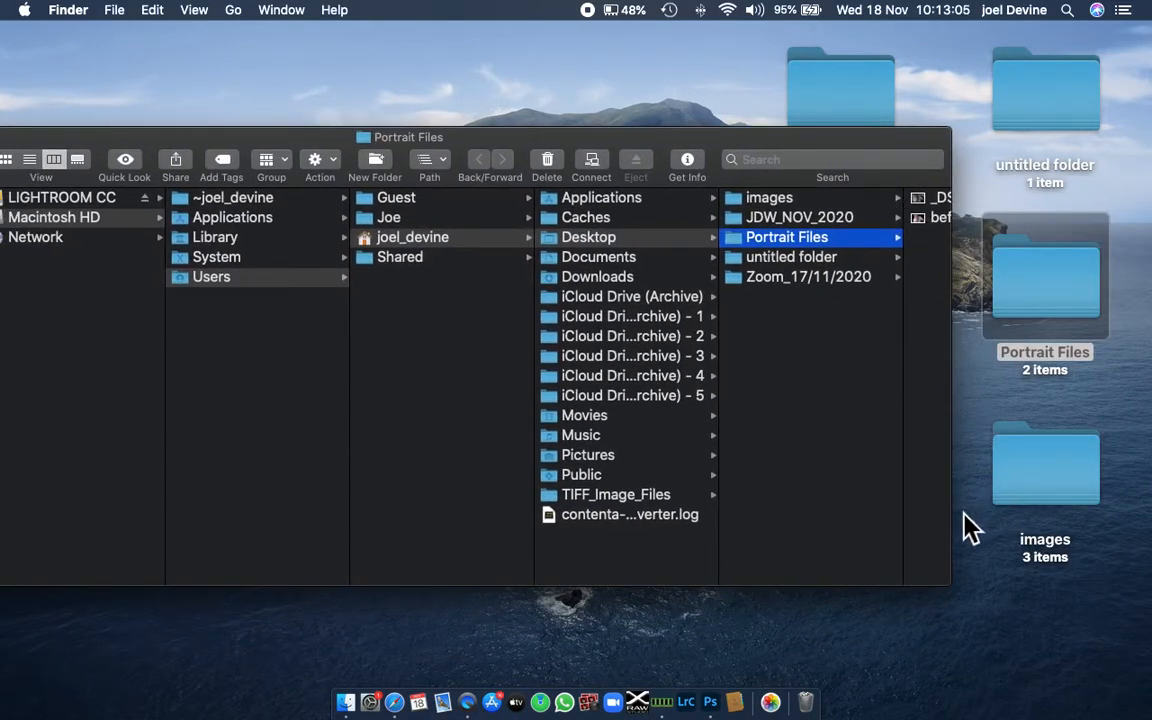
left_click_drag(962, 500, 1144, 489)
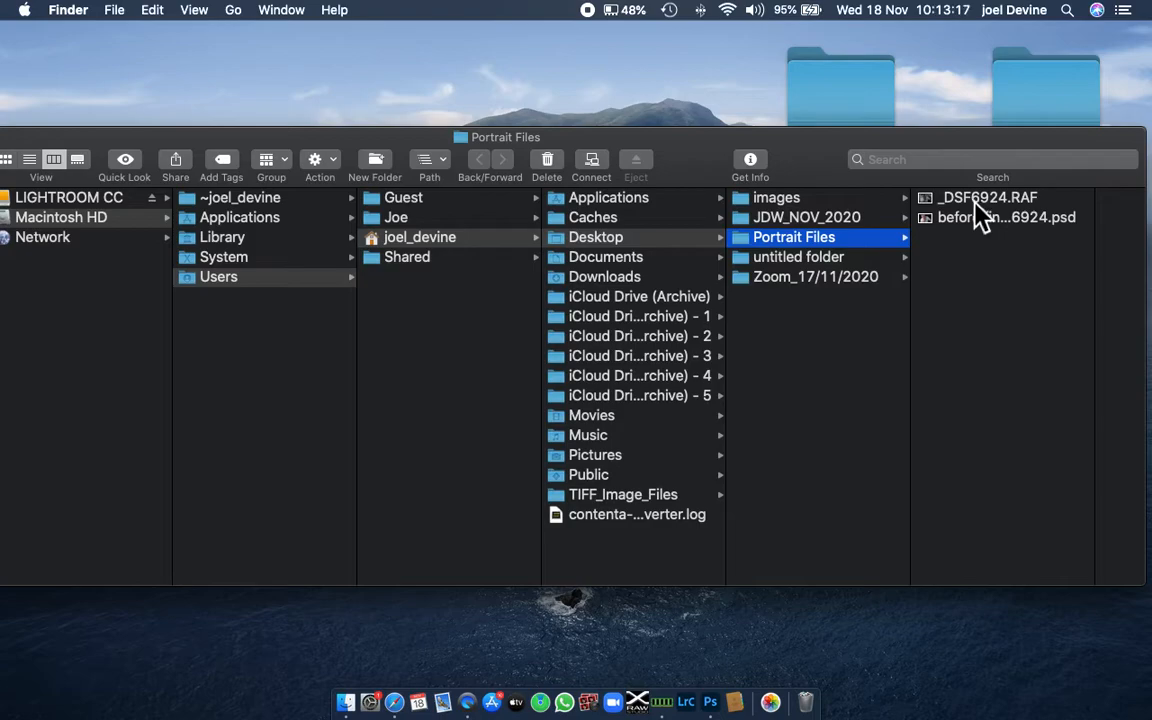
left_click(976, 204)
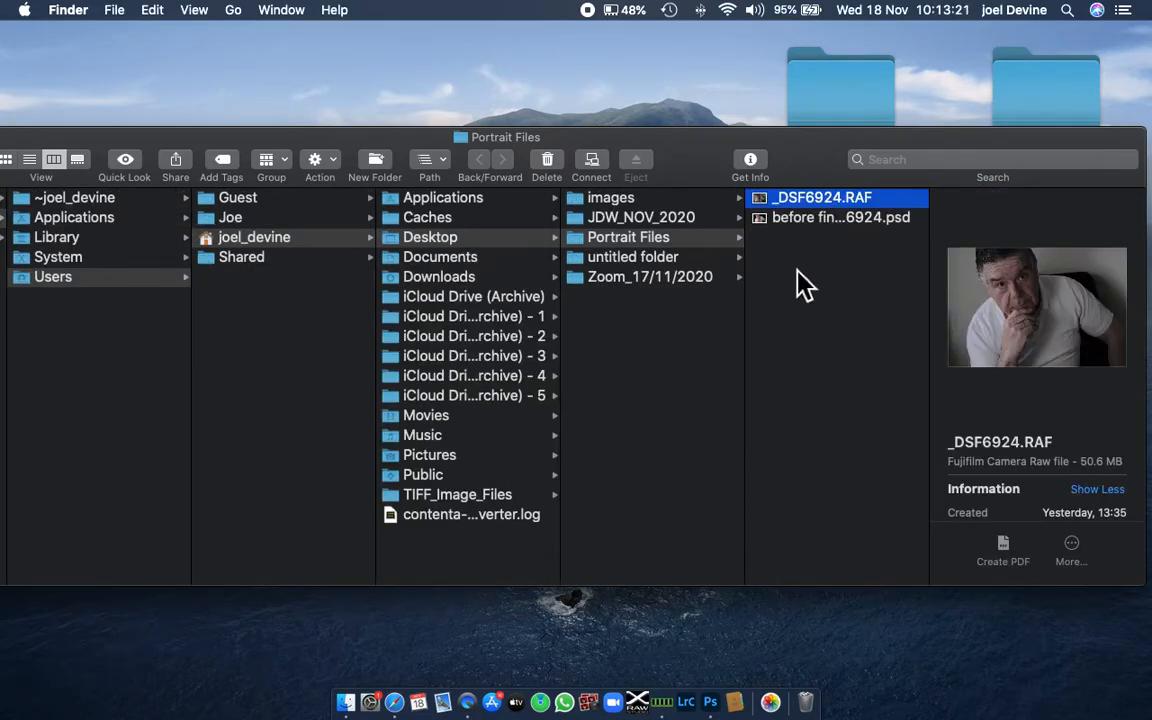
double_click(870, 200)
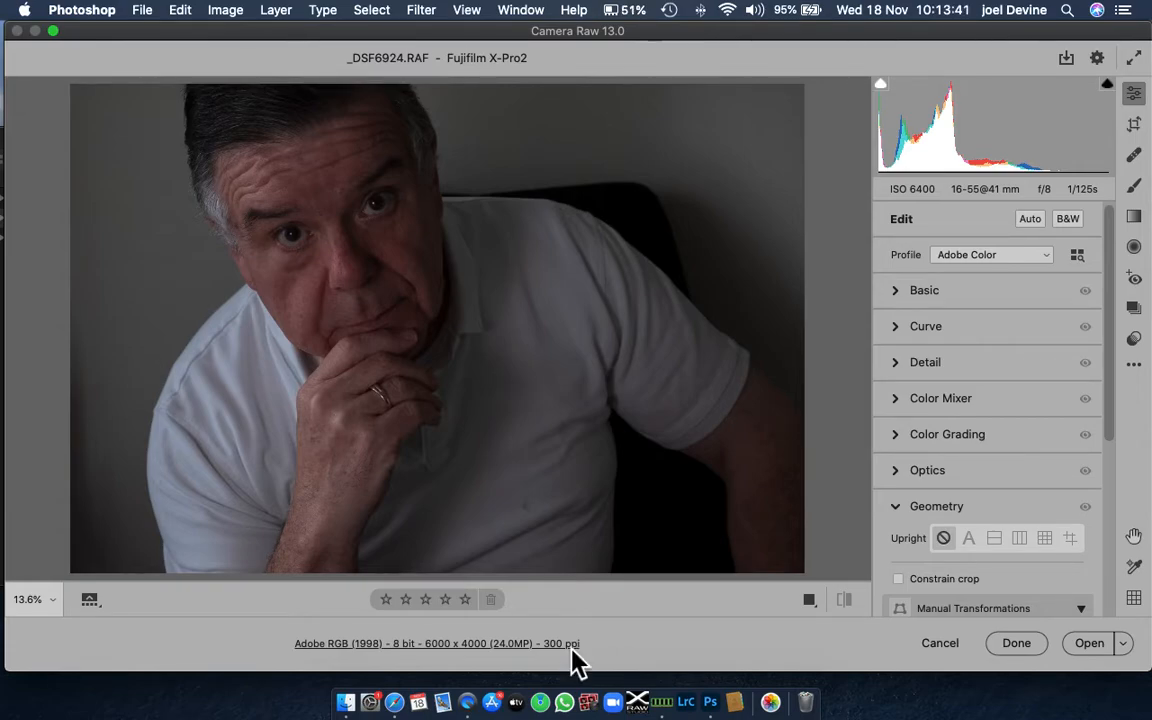
Step: Set the Camera Raw workflow color depth to 16 Bits/Channel
left_click(440, 648)
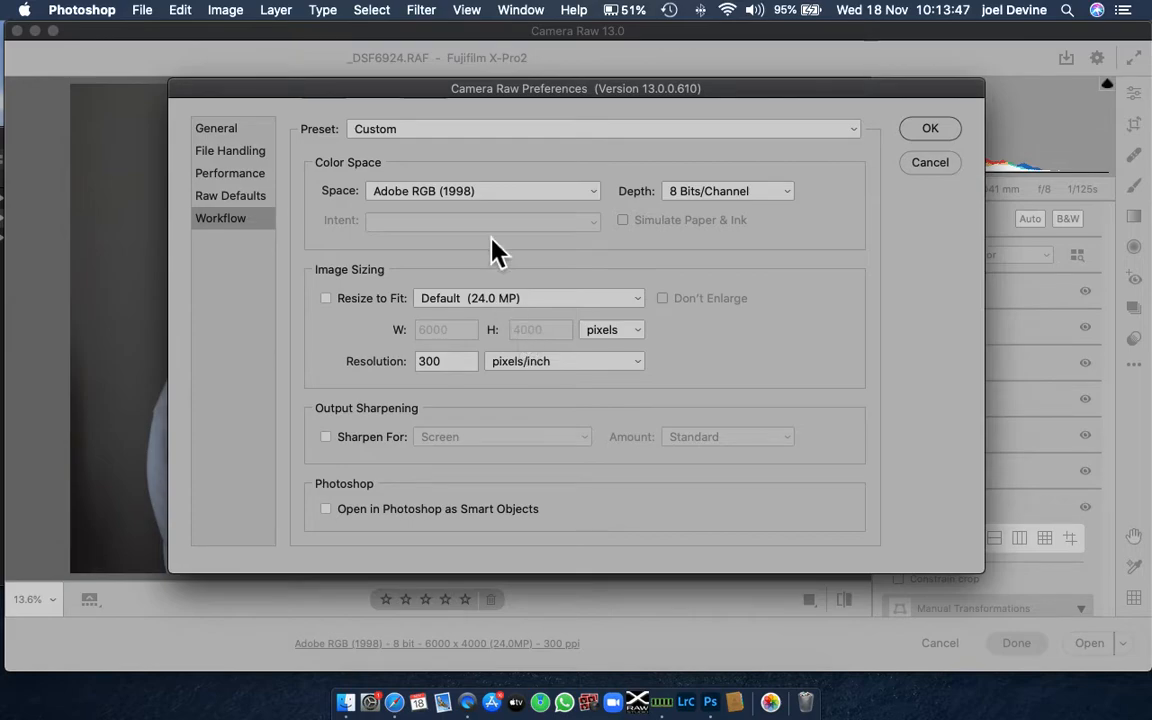
left_click(790, 196)
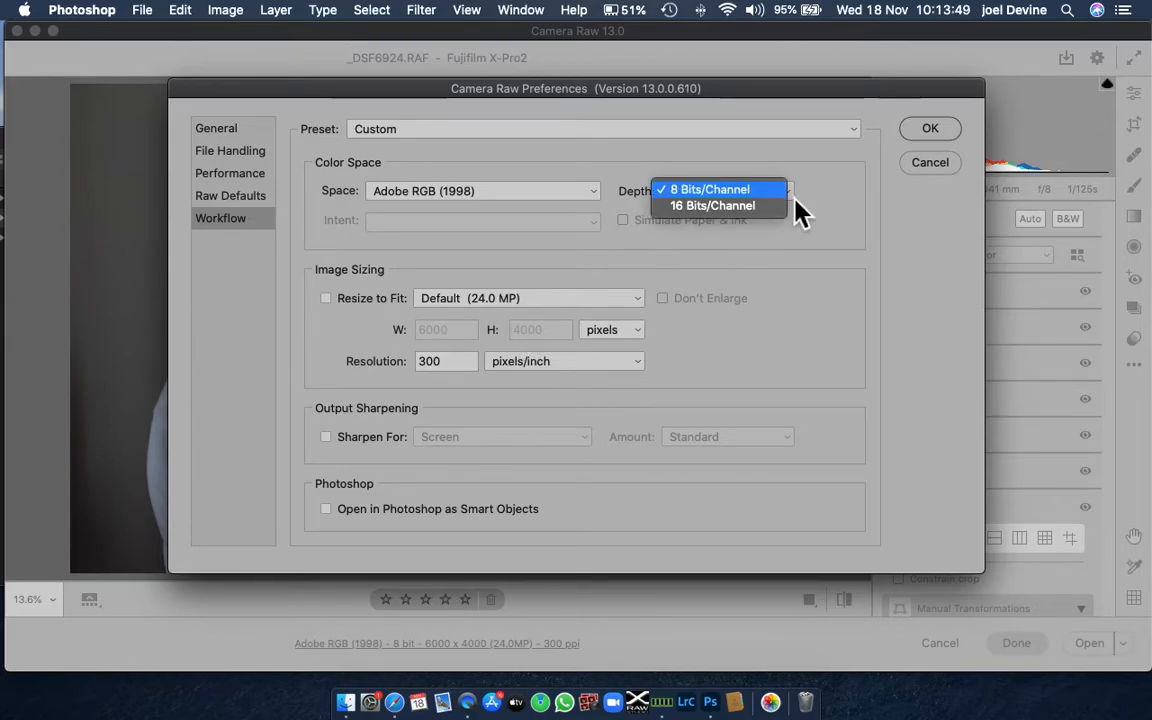
left_click(735, 210)
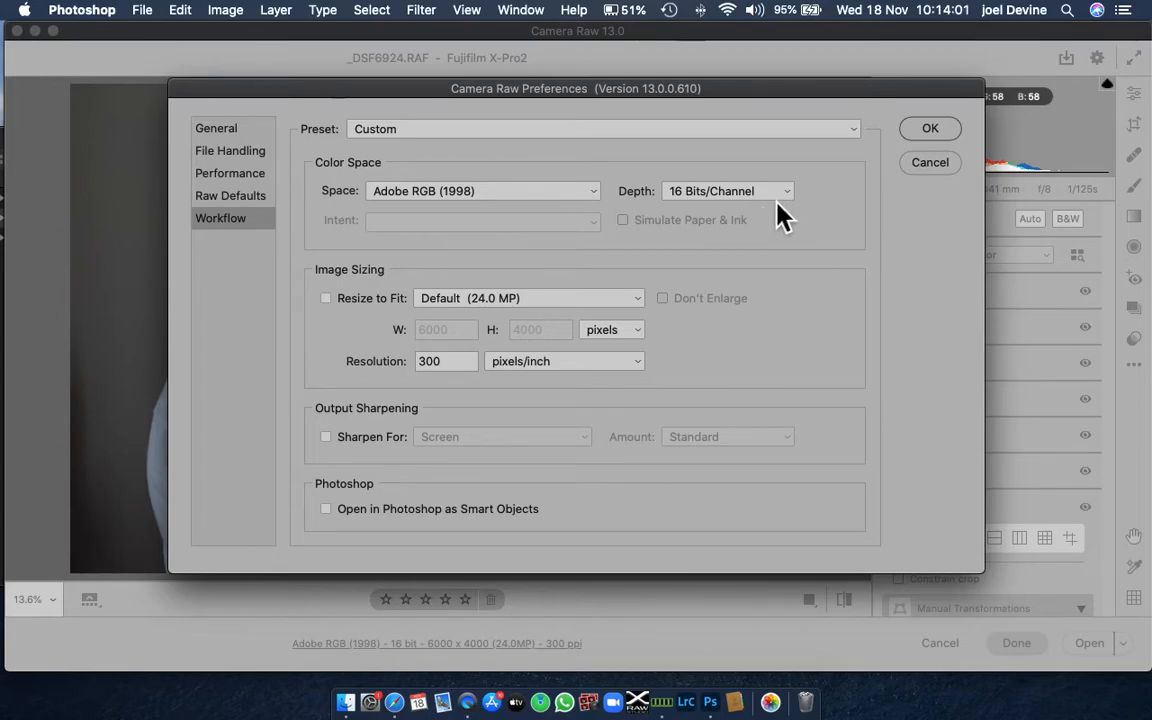
left_click(944, 132)
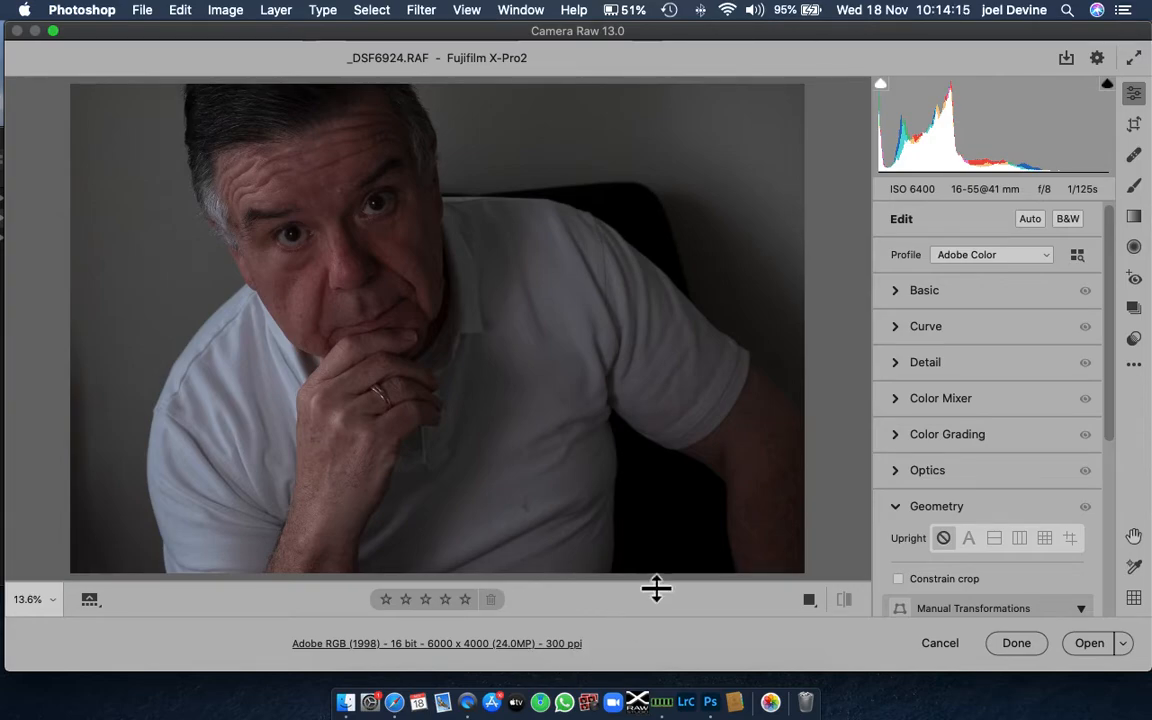
Step: Apply the automatic Basic adjustments to the portrait and sample the white balance from the white shirt's collar
left_click(900, 292)
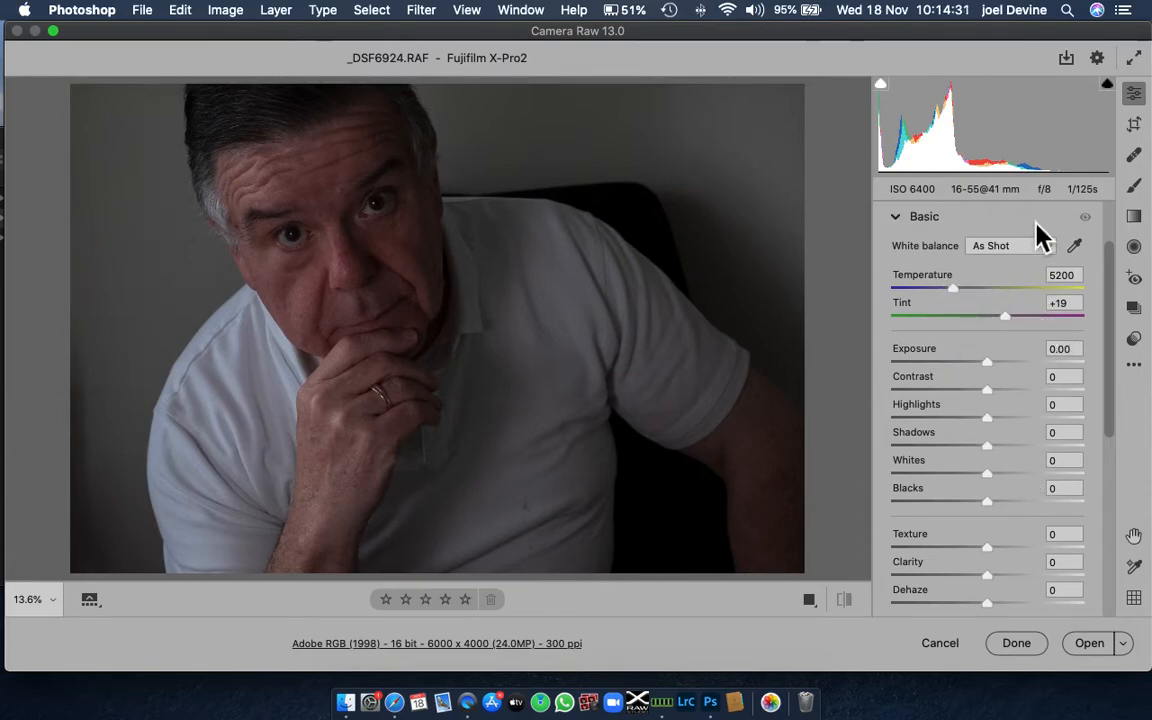
scroll(958, 250, "up", 2)
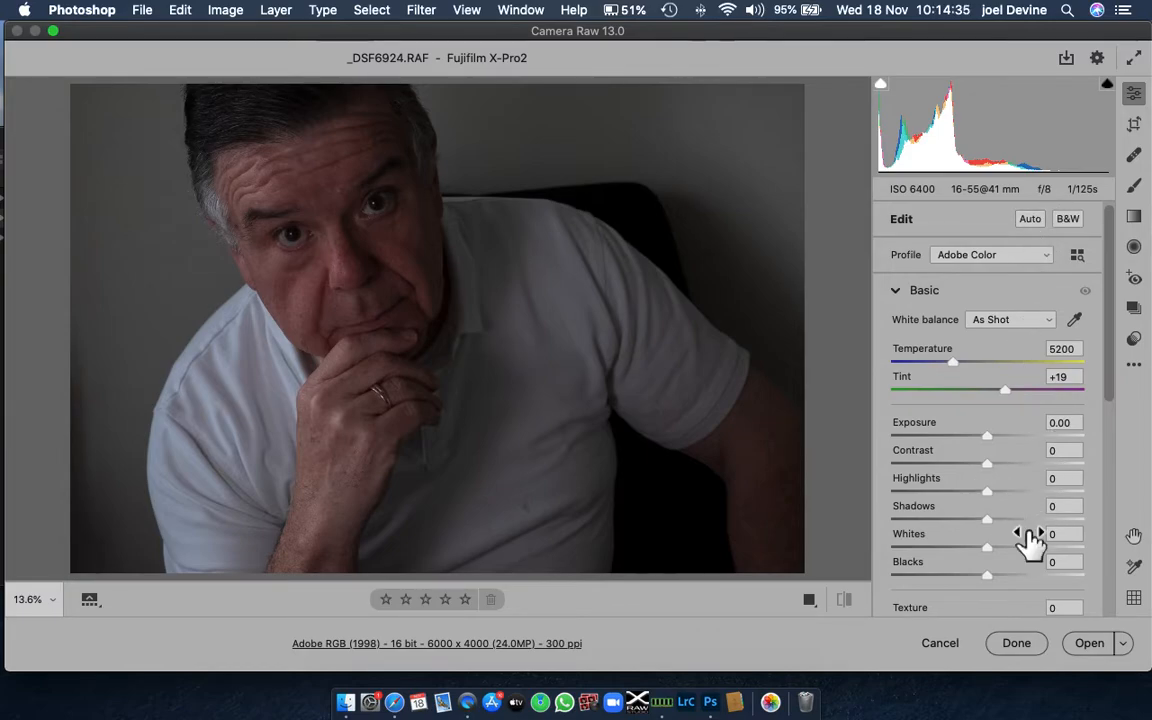
left_click(1031, 221)
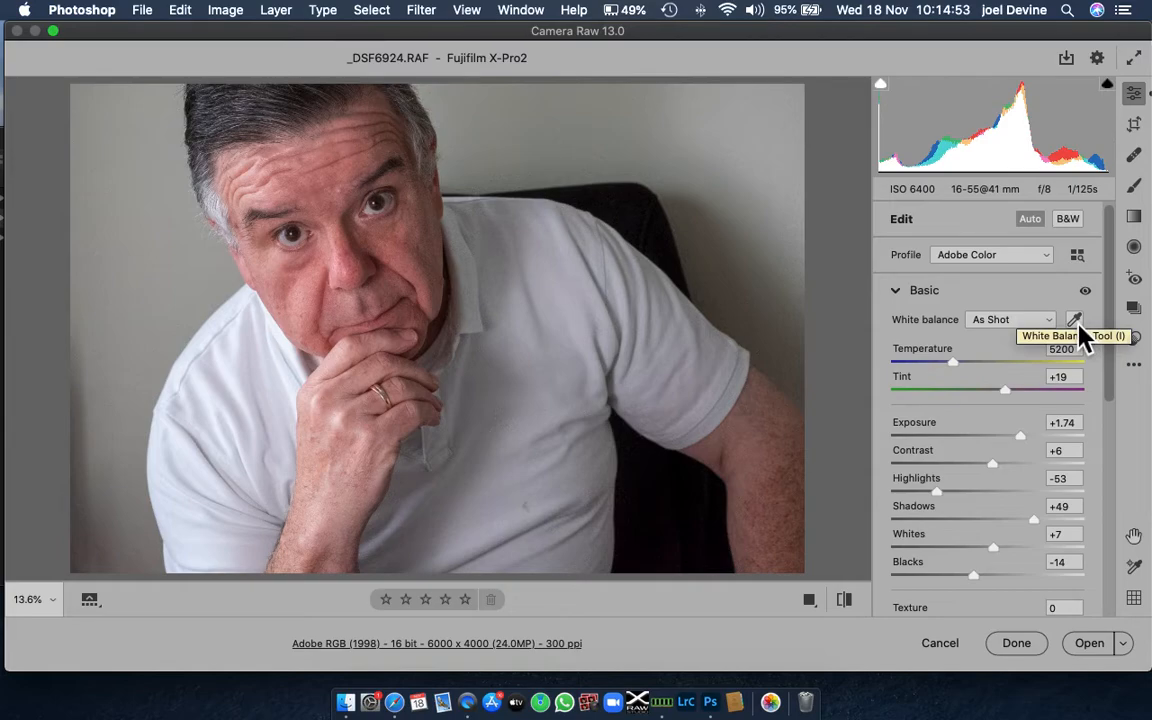
key("i")
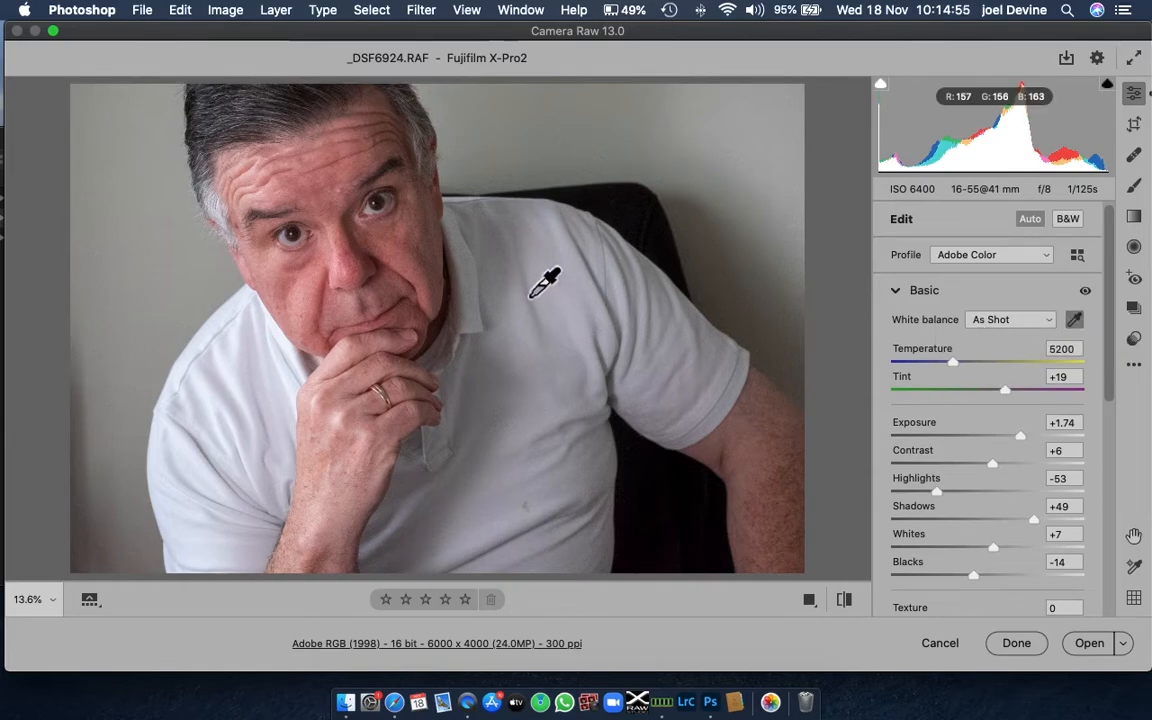
left_click(479, 326)
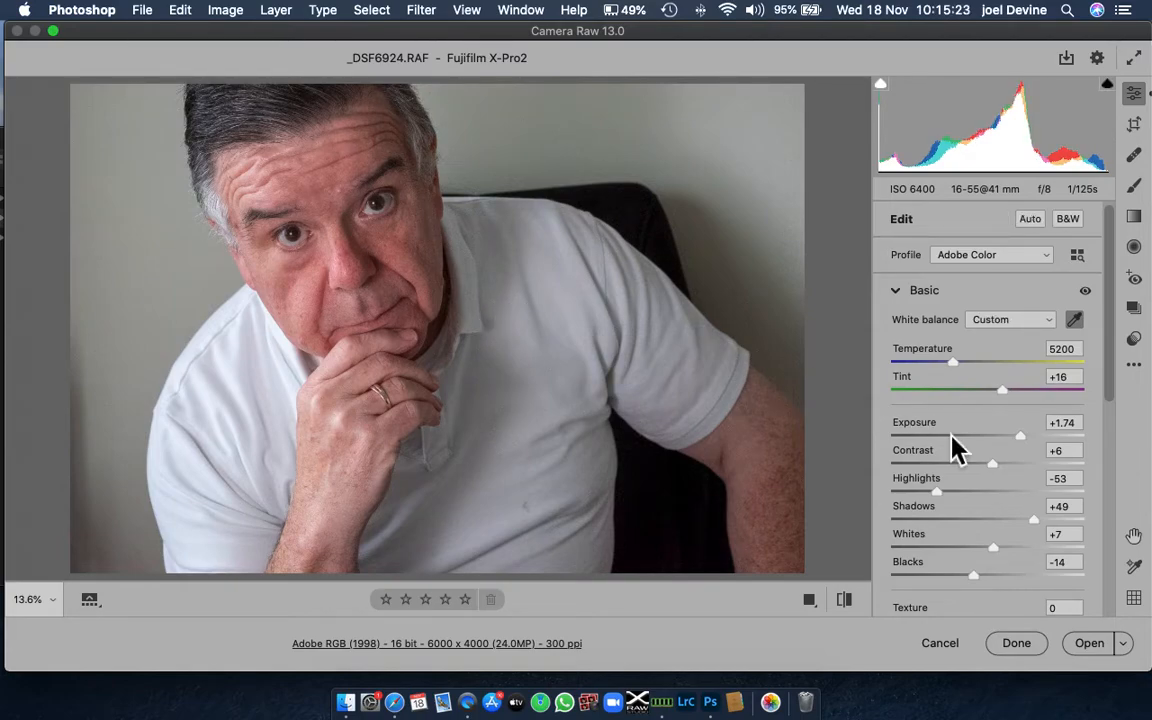
Step: Reduce the portrait's Saturation to -20 in the Basic adjustments
scroll(1115, 395, "down", 1)
left_click_drag(1114, 384, 1122, 483)
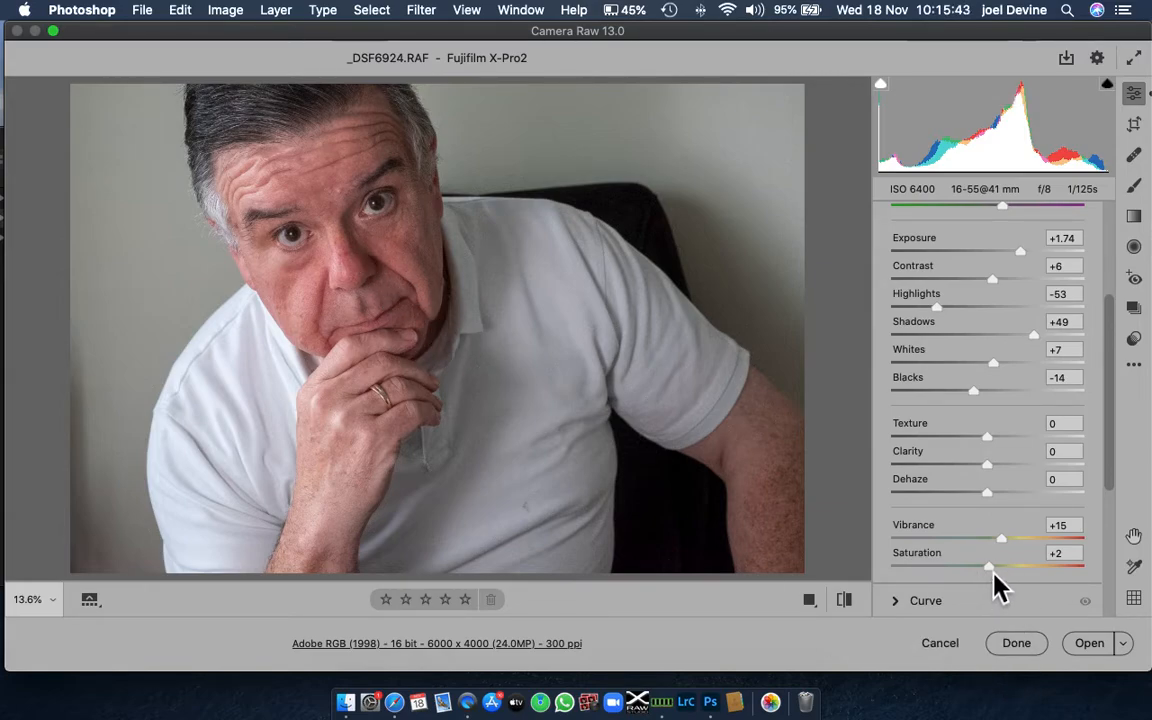
left_click_drag(992, 569, 970, 569)
left_click(1060, 554)
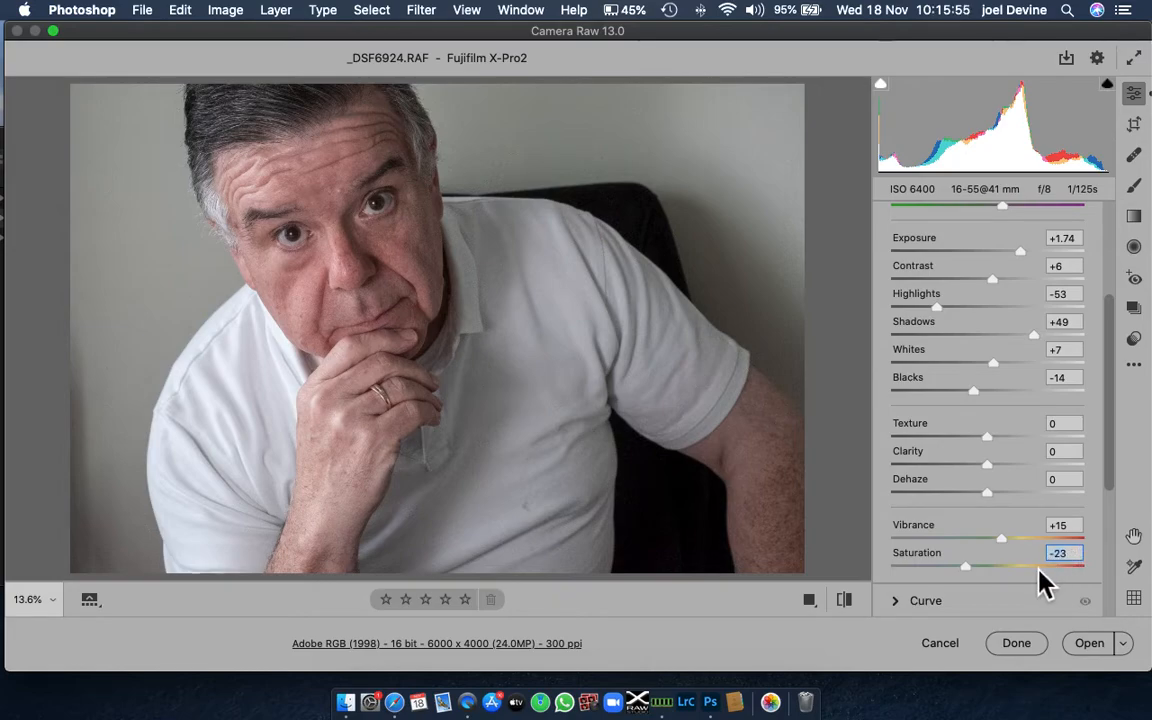
type("-20")
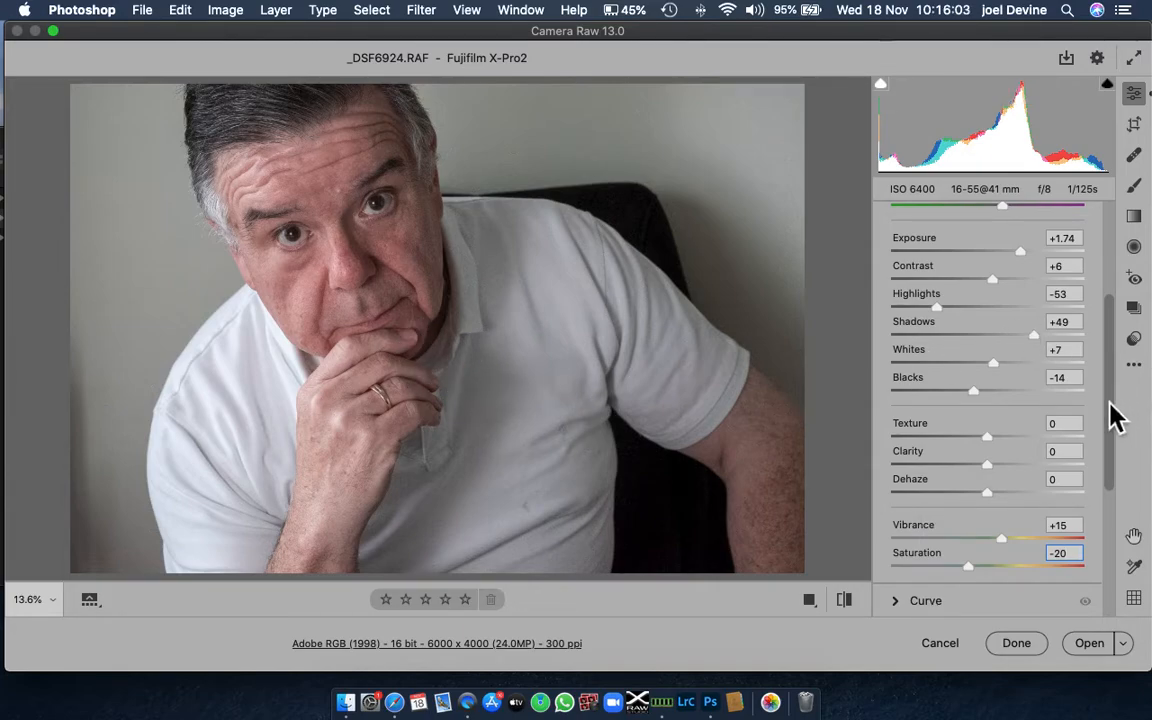
Step: Enable lens profile corrections in the Optics settings and choose Fujifilm as the lens make
scroll(1120, 415, "down", 5)
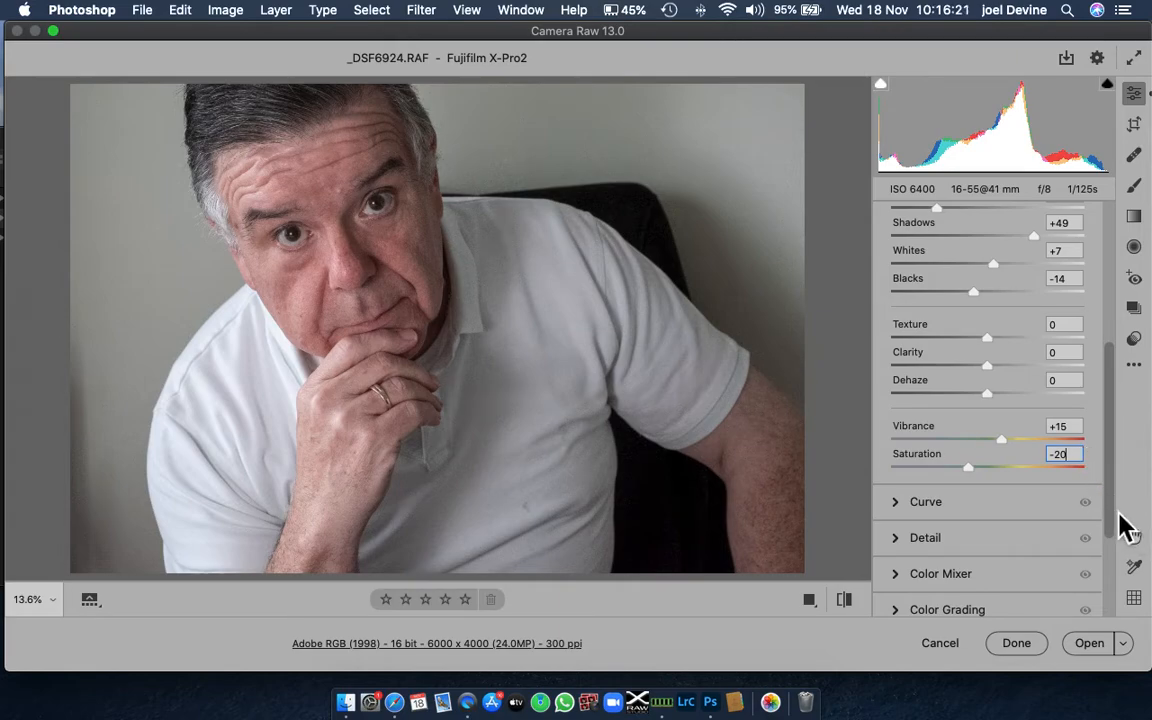
left_click_drag(1112, 516, 1117, 597)
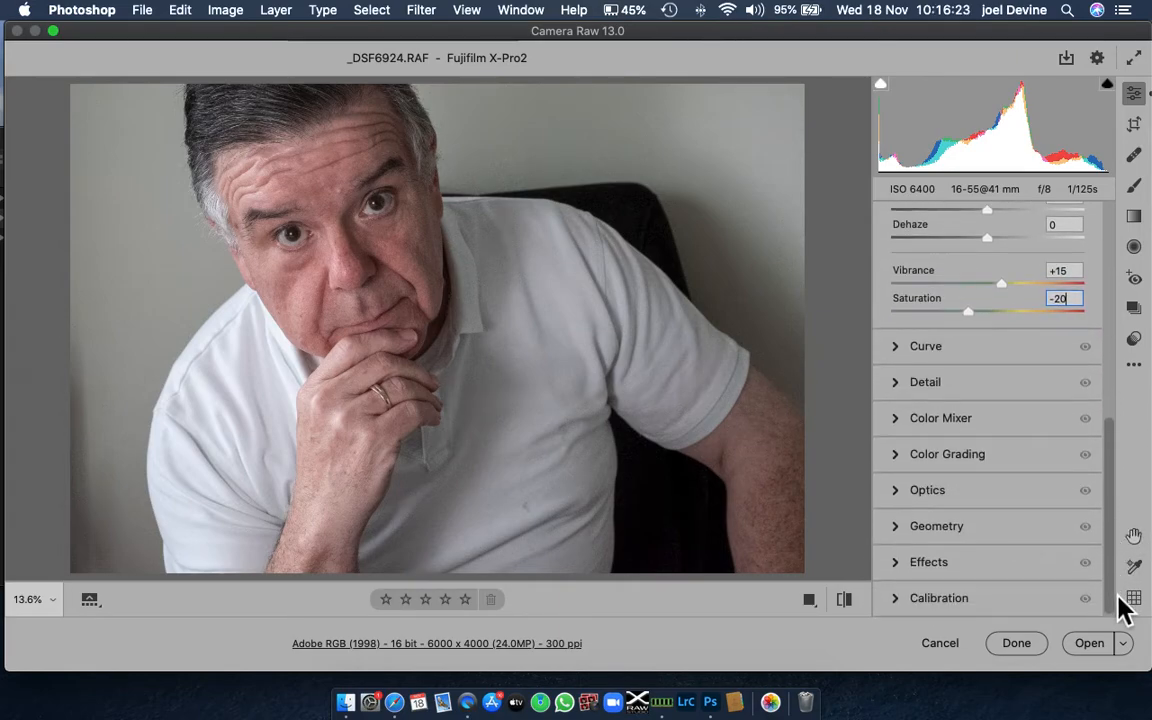
left_click(912, 492)
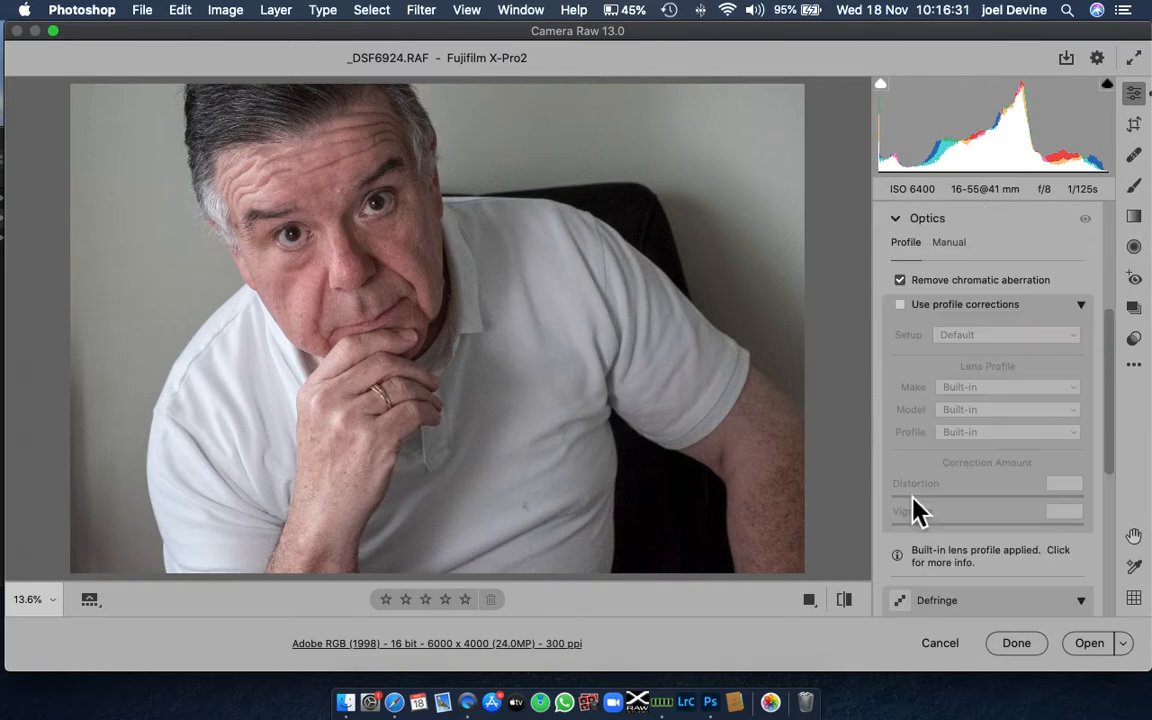
left_click(902, 306)
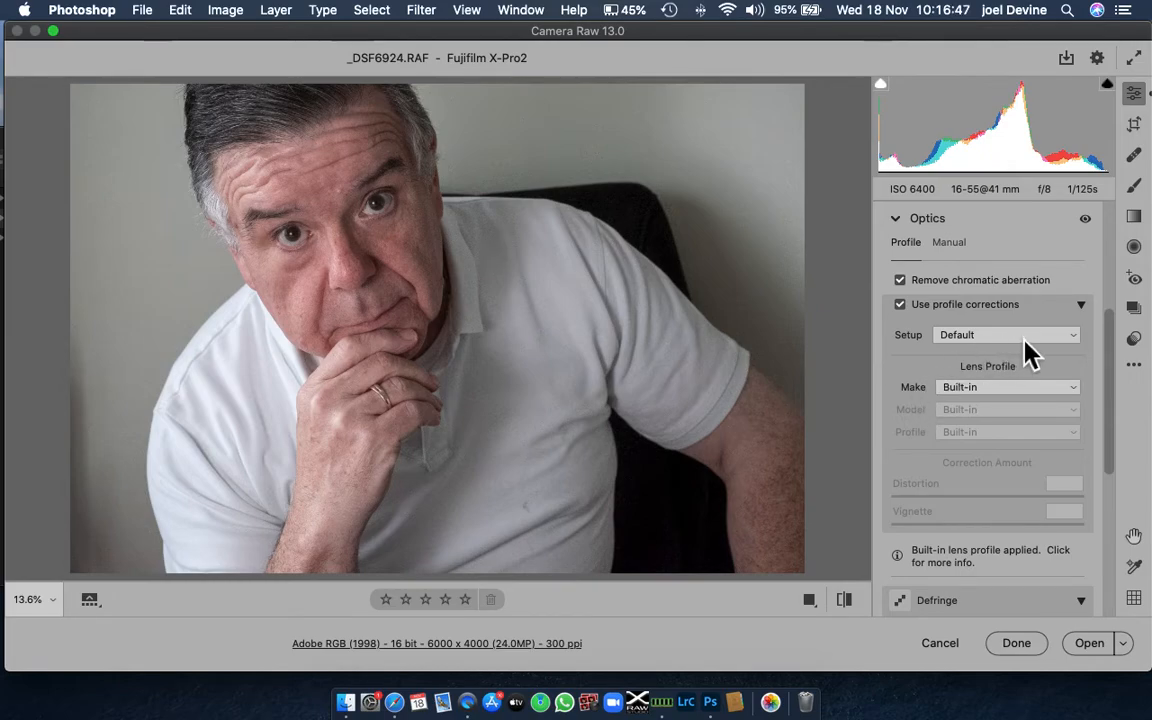
left_click(1082, 390)
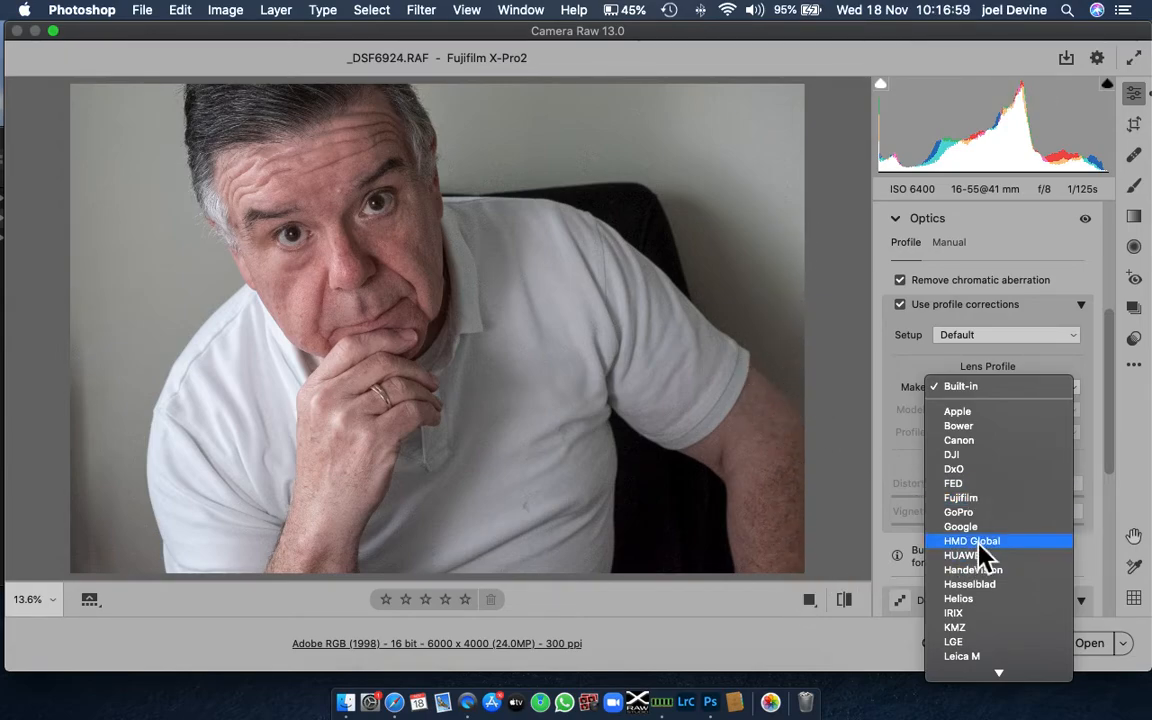
left_click(986, 500)
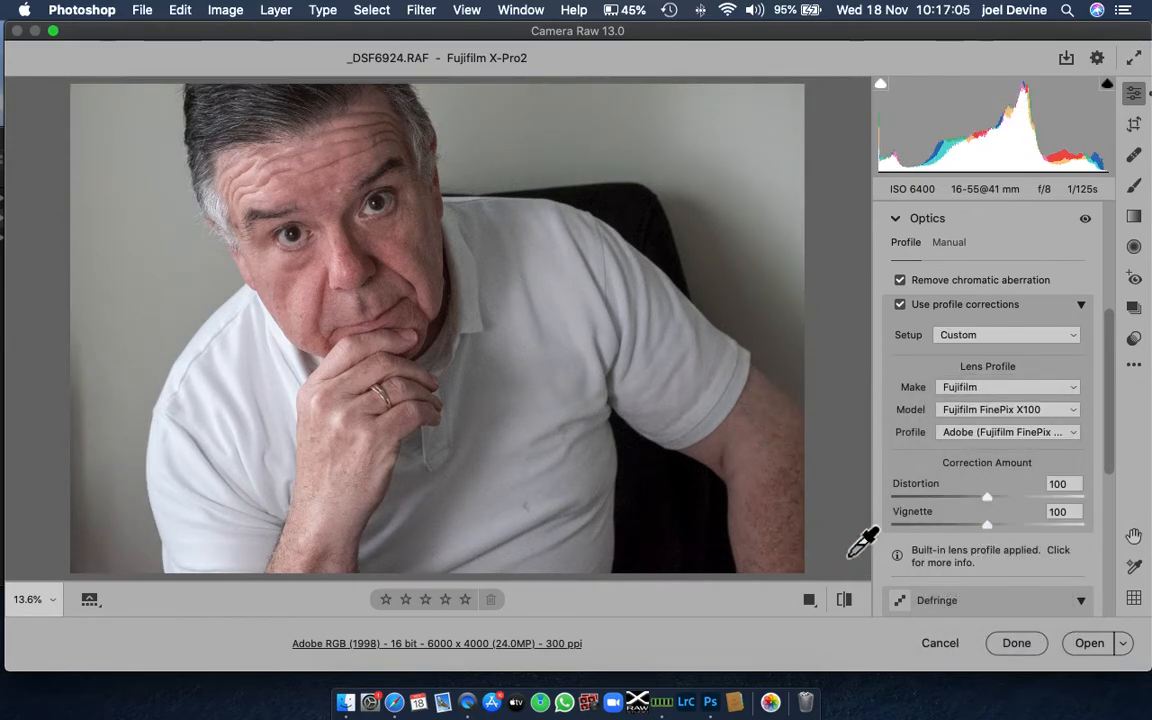
Step: Apply the automatic Upright correction in the Geometry settings and open the processed image in Photoshop
left_click_drag(1114, 455, 1111, 591)
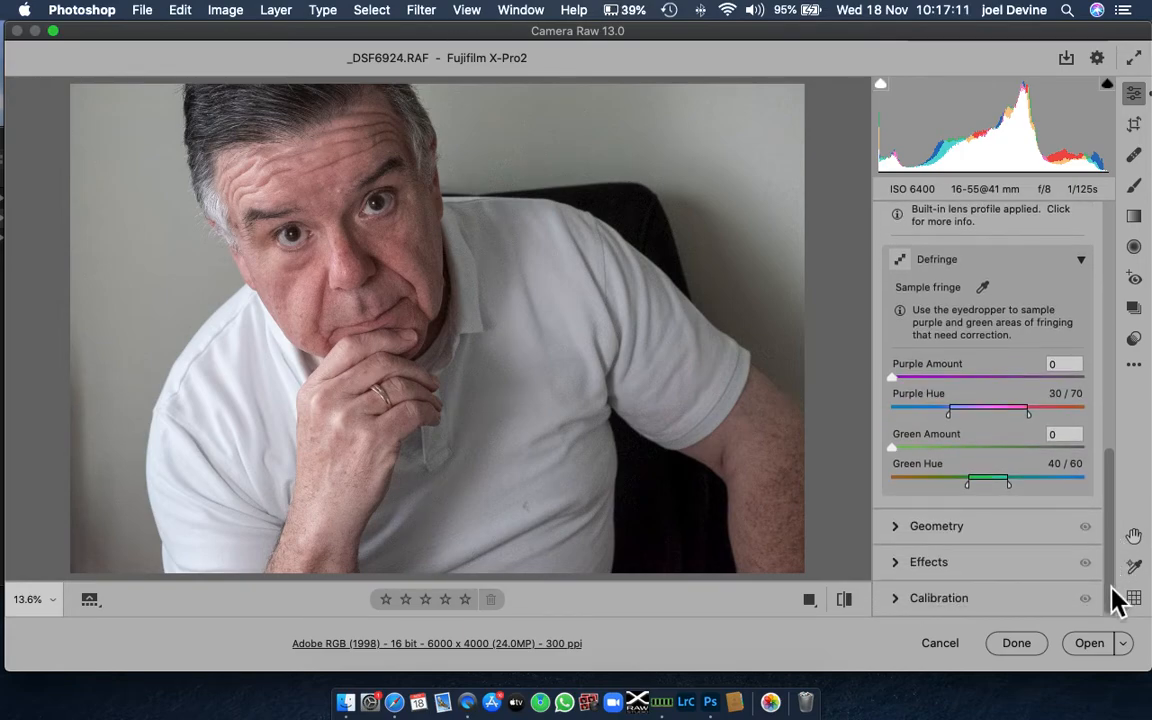
left_click(926, 530)
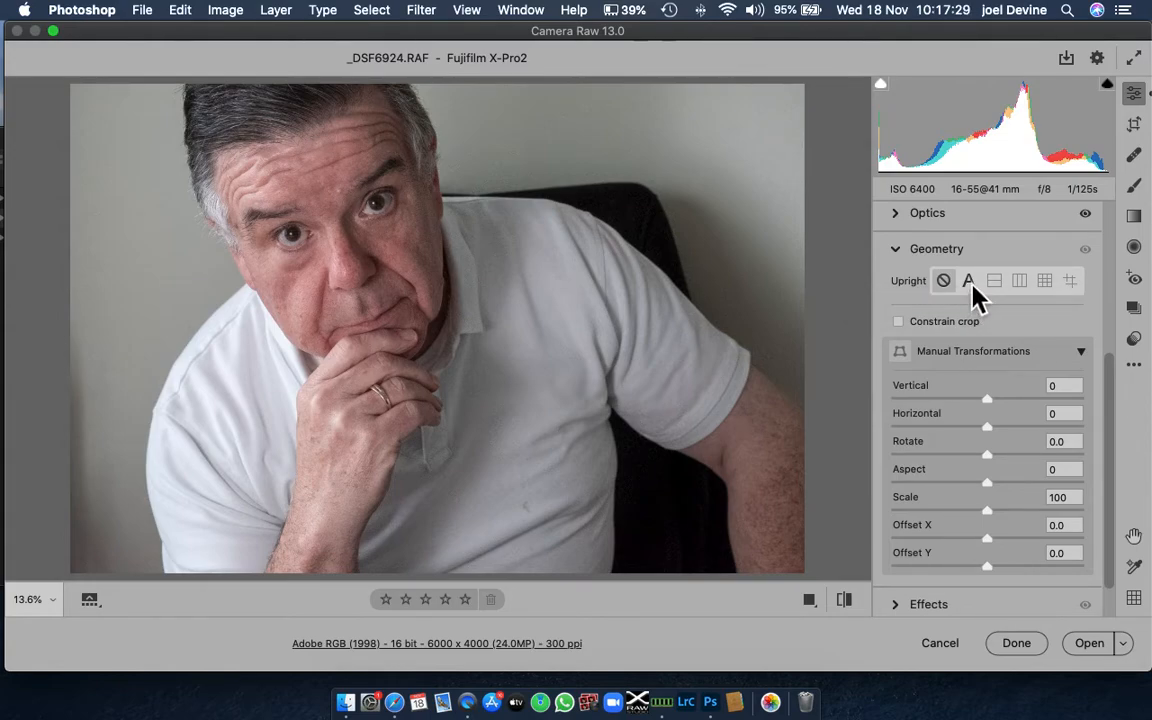
left_click(970, 281)
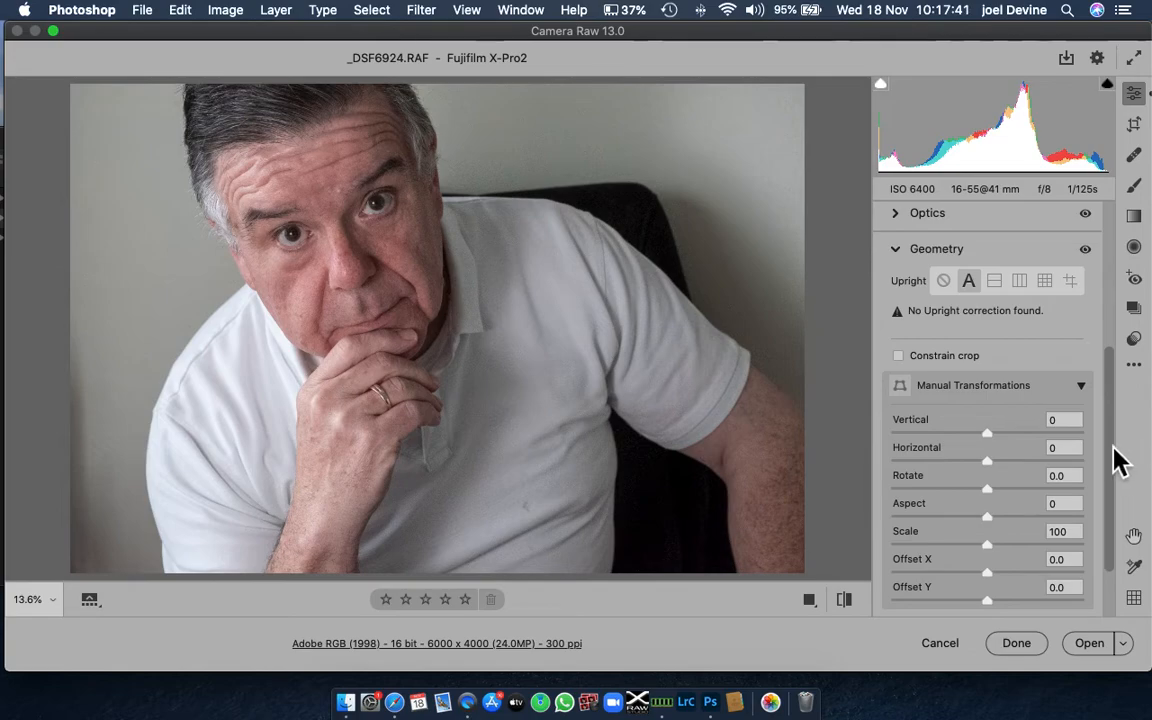
scroll(1118, 483, "down", 2)
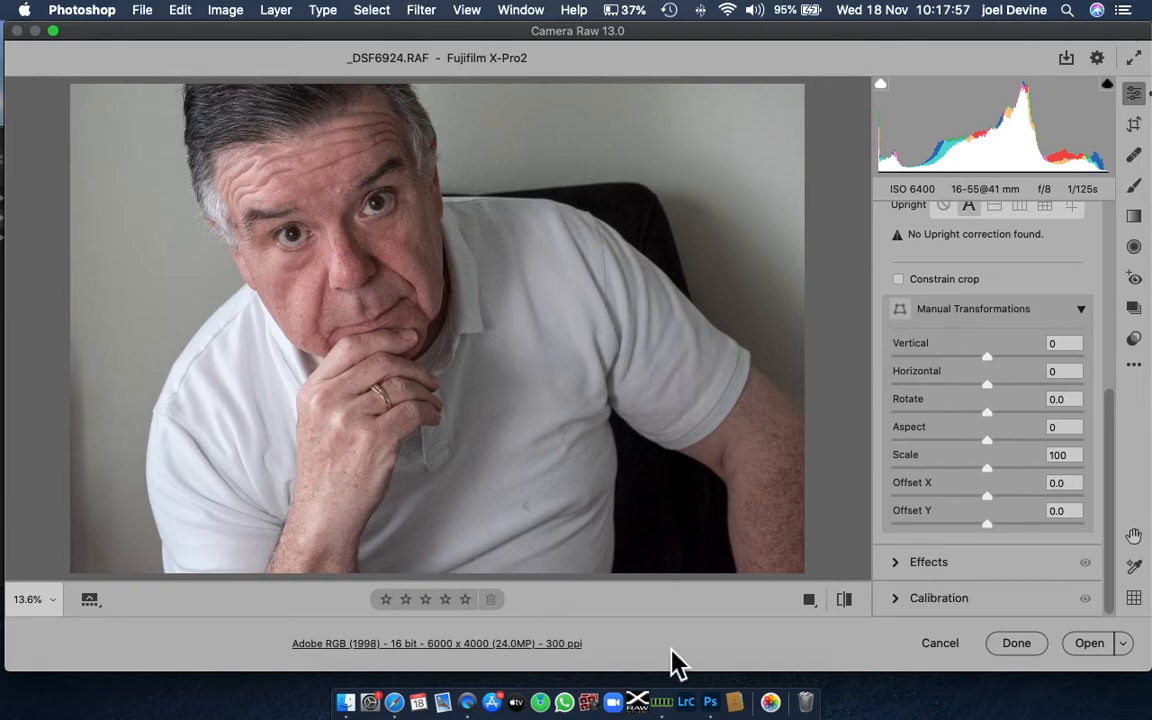
left_click(1095, 645)
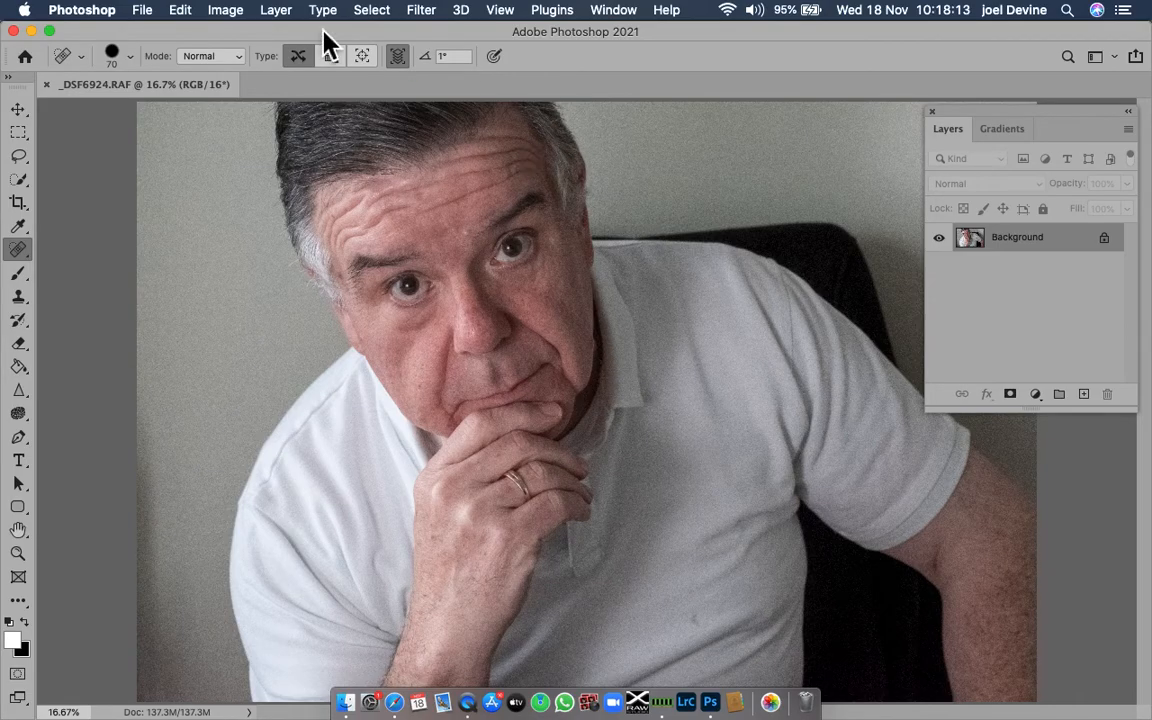
Step: Check the opened image's color mode and bit depth
left_click(237, 12)
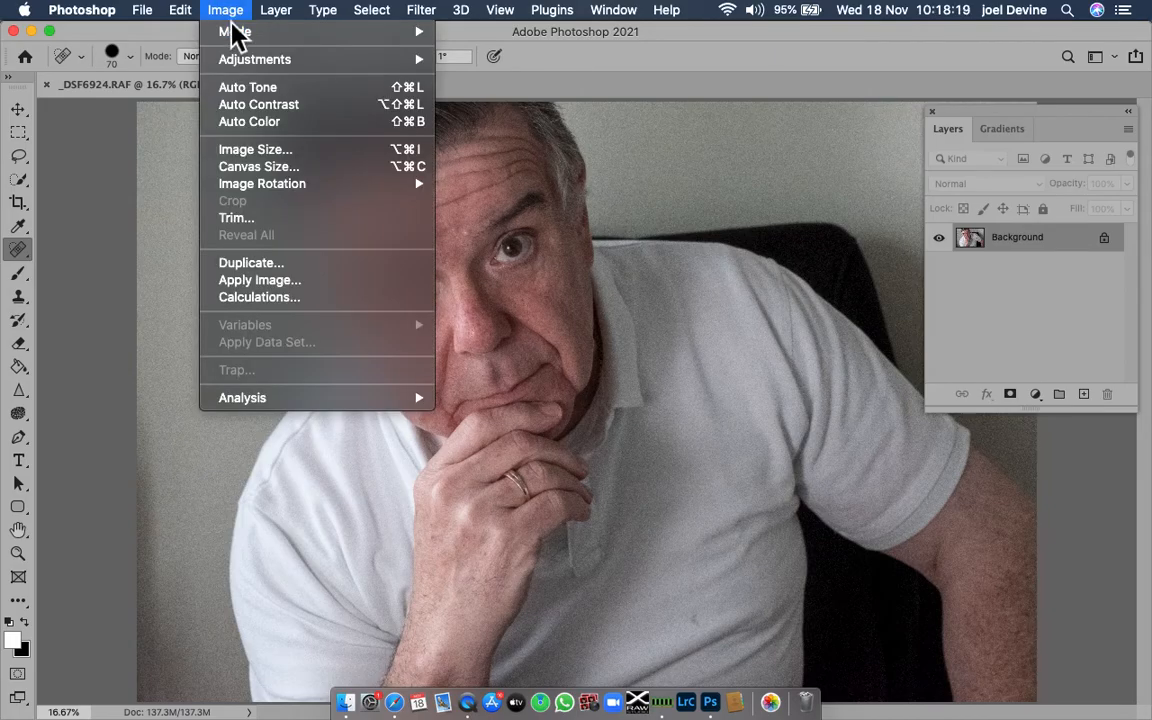
mouse_move(236, 36)
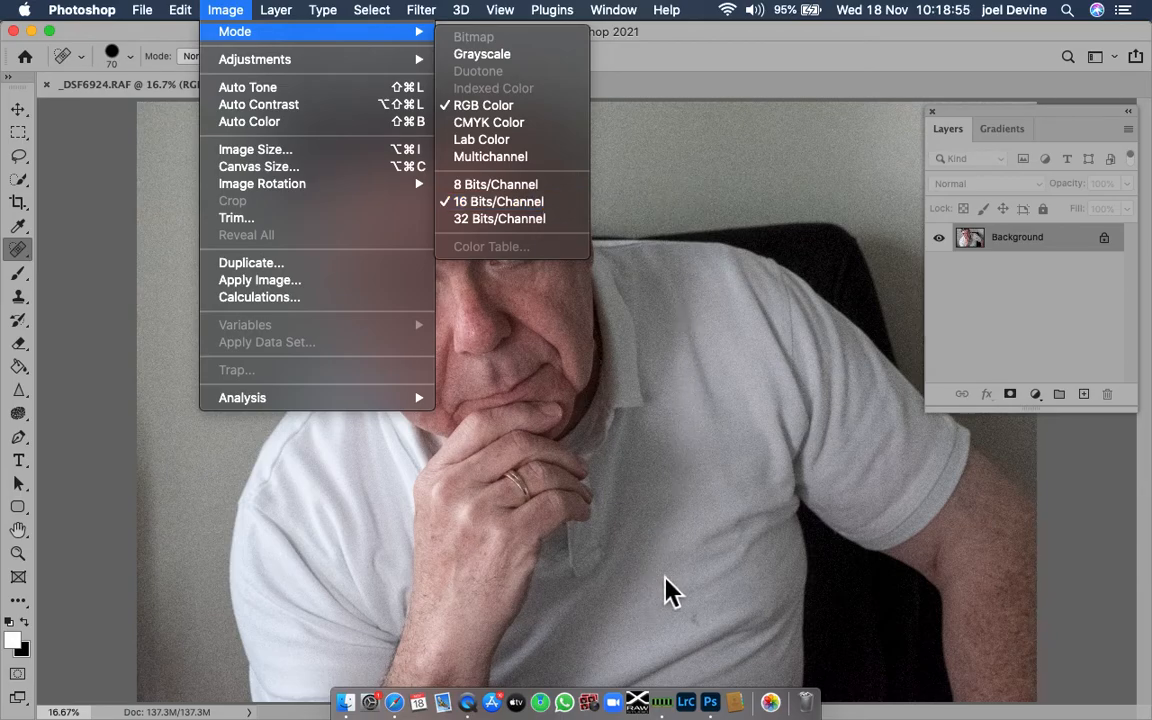
left_click(468, 703)
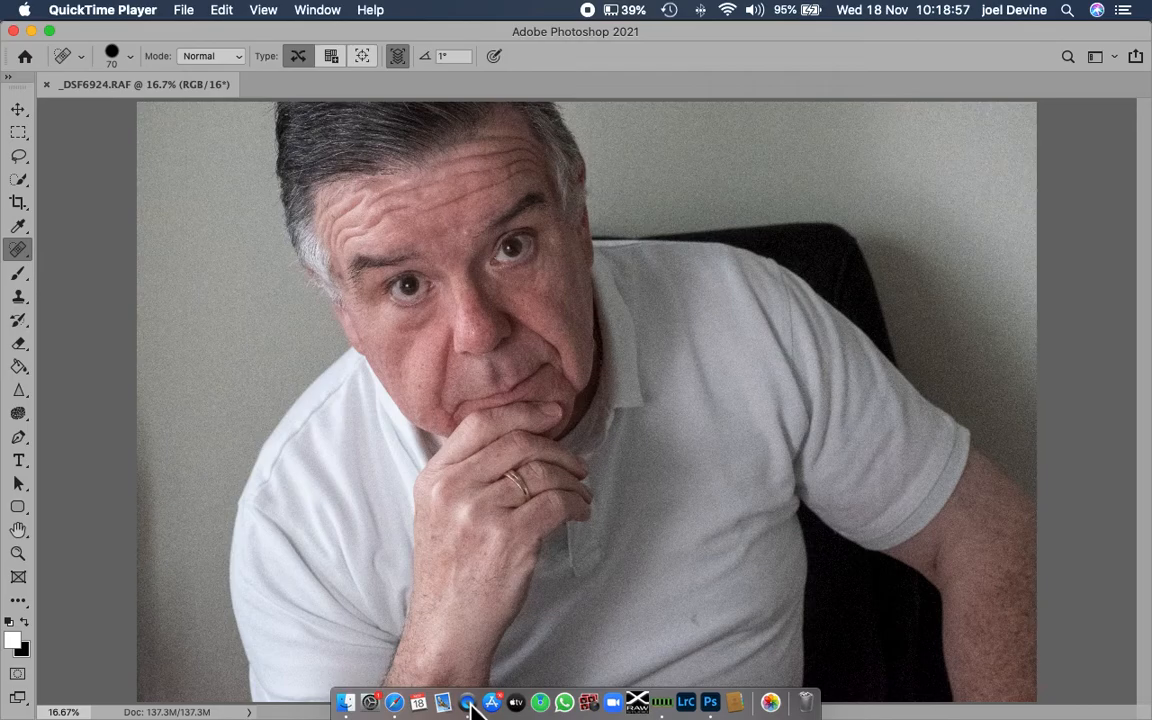